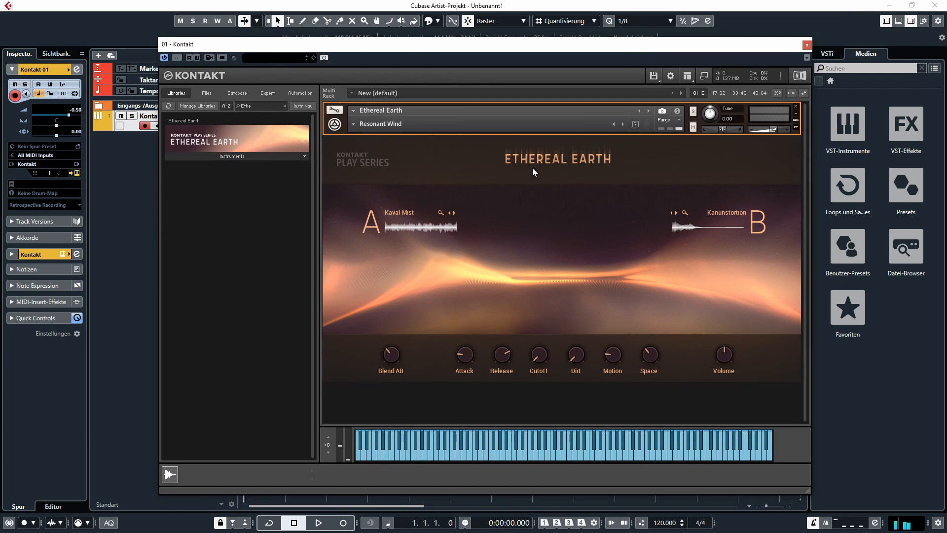
# - Load the Resonant Wind snapshot from the Leads category of the Ethereal Earth instrument
pyautogui.click(353, 123)
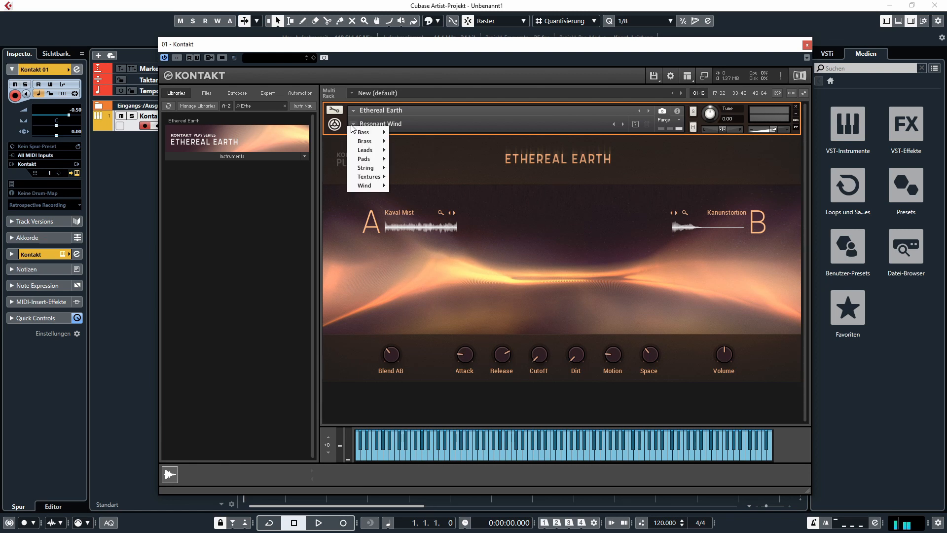
pyautogui.moveTo(368, 150)
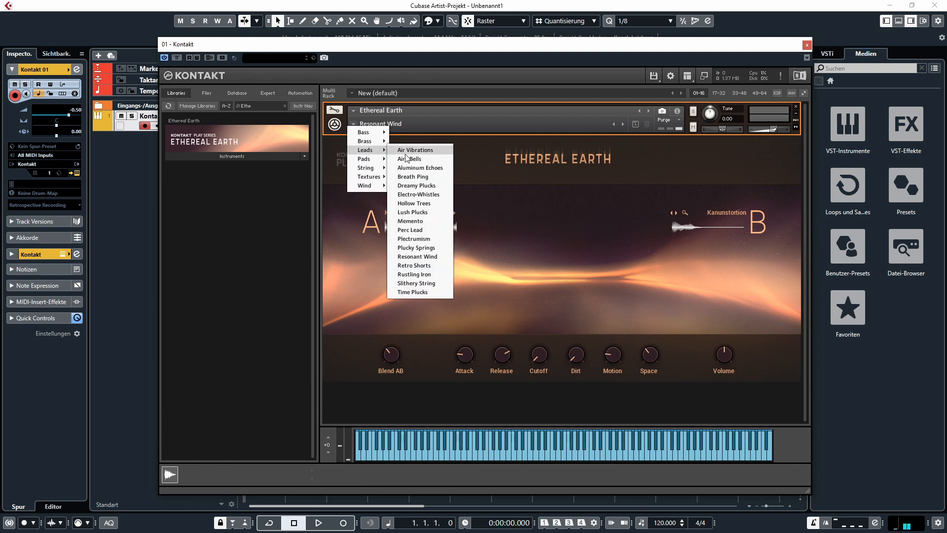
pyautogui.click(412, 256)
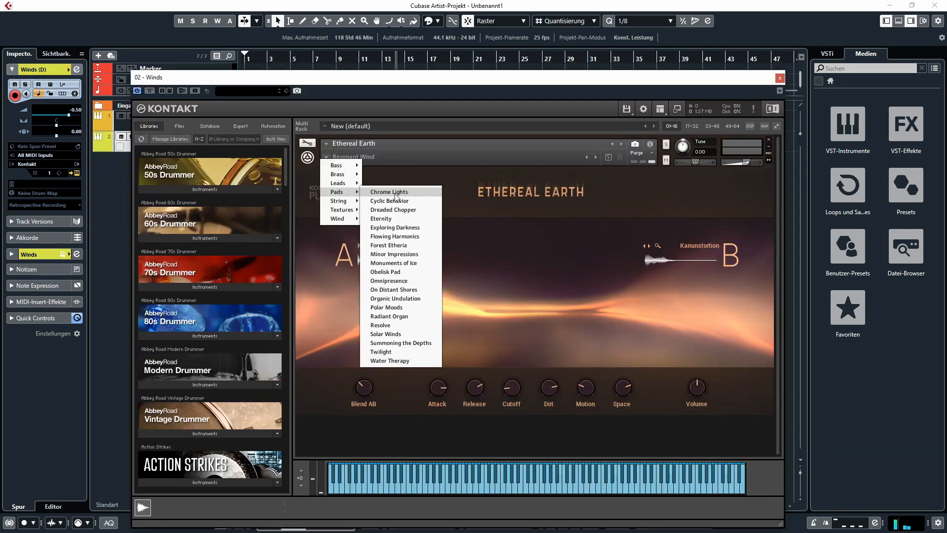
pyautogui.click(389, 192)
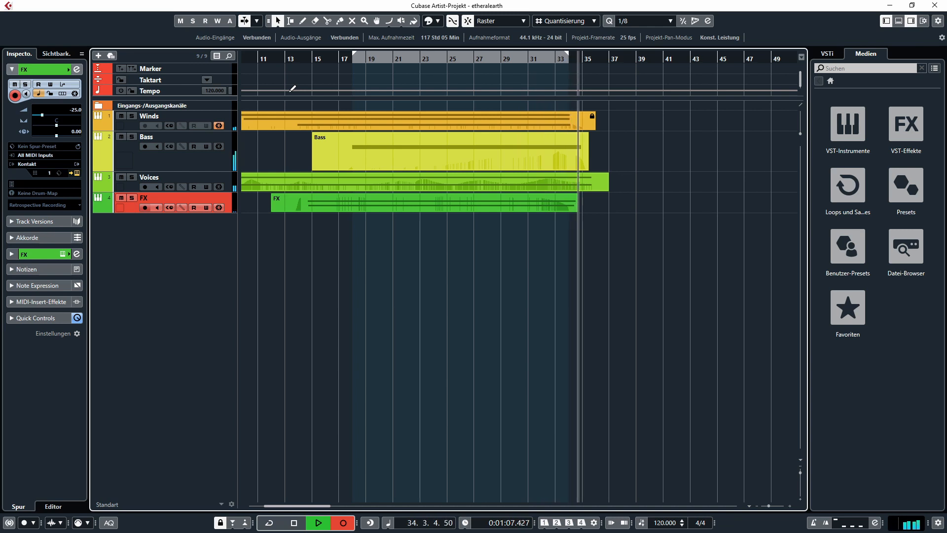
# - Stop recording the FX part and move the Shine track's Kontakt window aside
pyautogui.press('space')
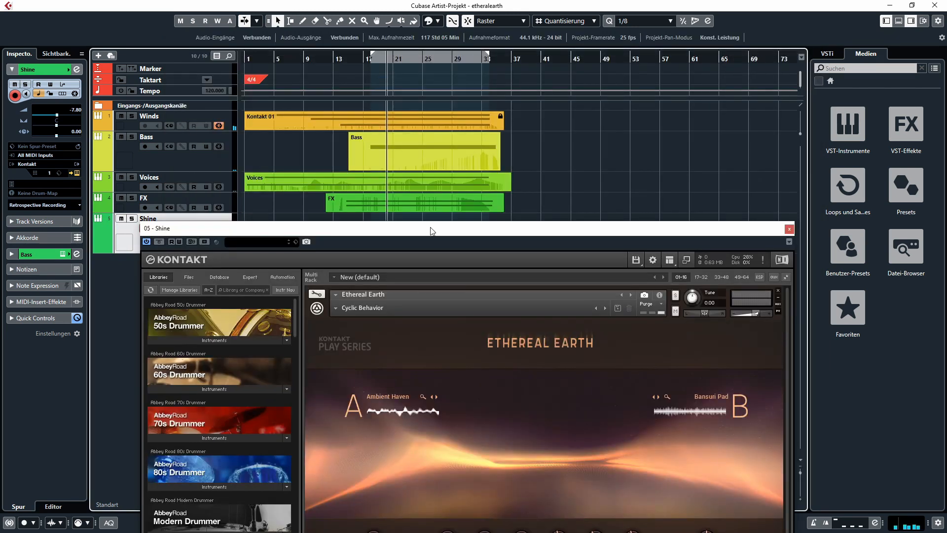
pyautogui.moveTo(434, 227); pyautogui.dragTo(334, 53)
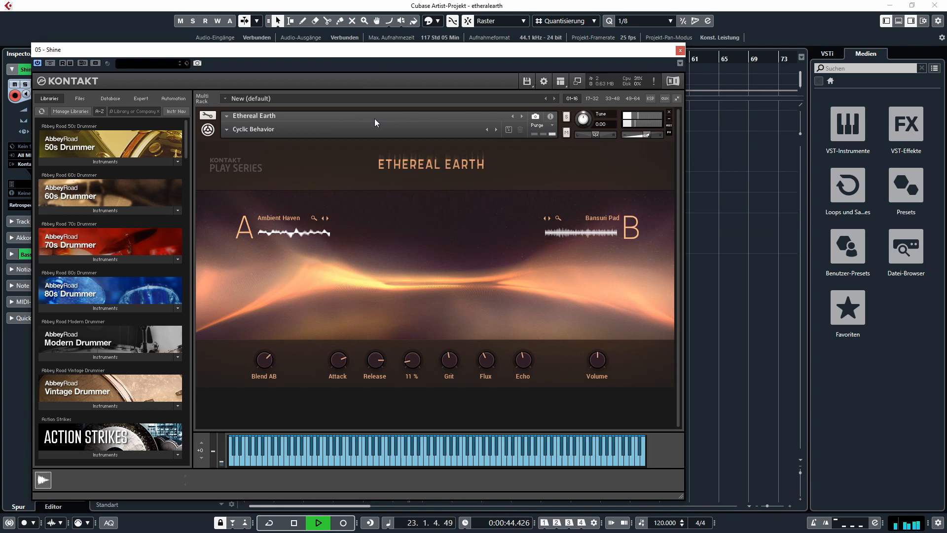
# - Stop playback and view the list of sound sources for layer B of the Cyclic Behavior snapshot
pyautogui.press('space')
pyautogui.click(634, 226)
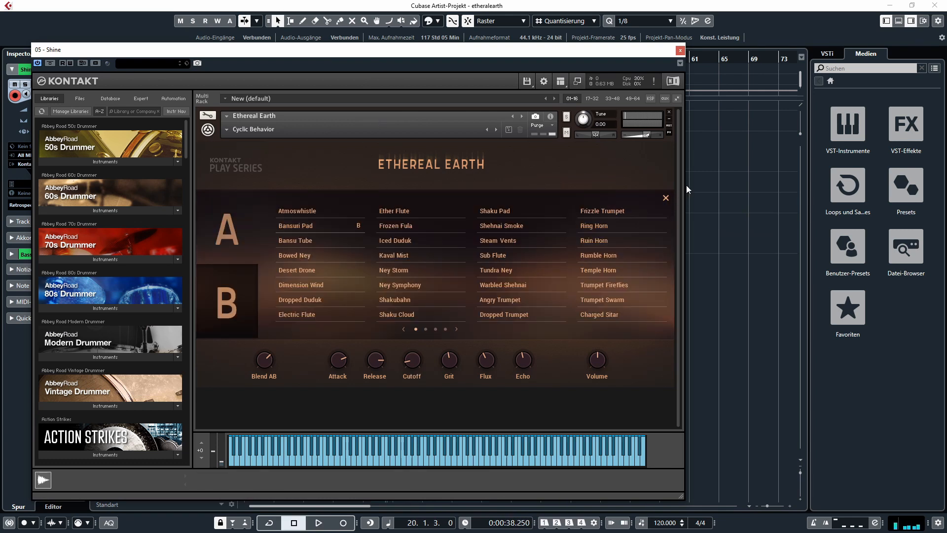
pyautogui.click(666, 197)
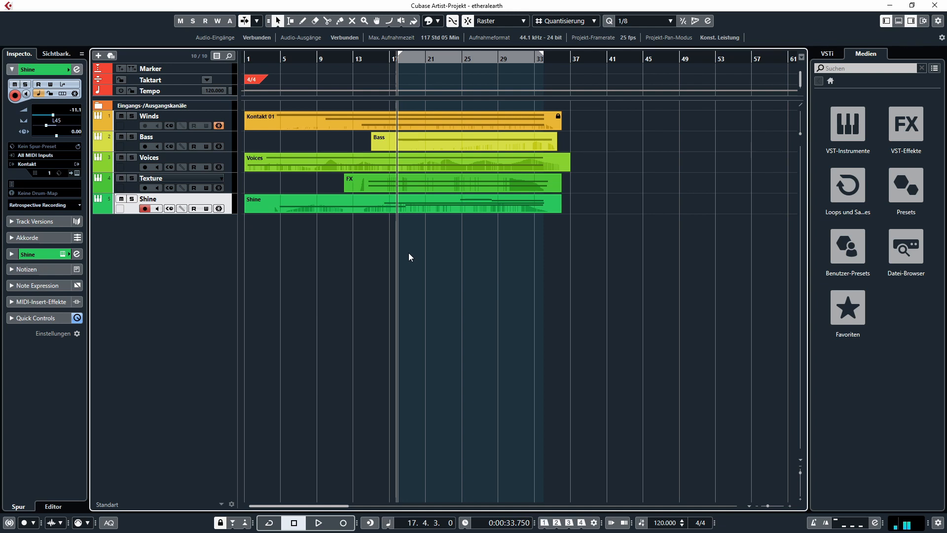
# - Open the Shine track's Kontakt instrument and browse the pages of sound sources for layer B
pyautogui.click(229, 190)
pyautogui.click(229, 125)
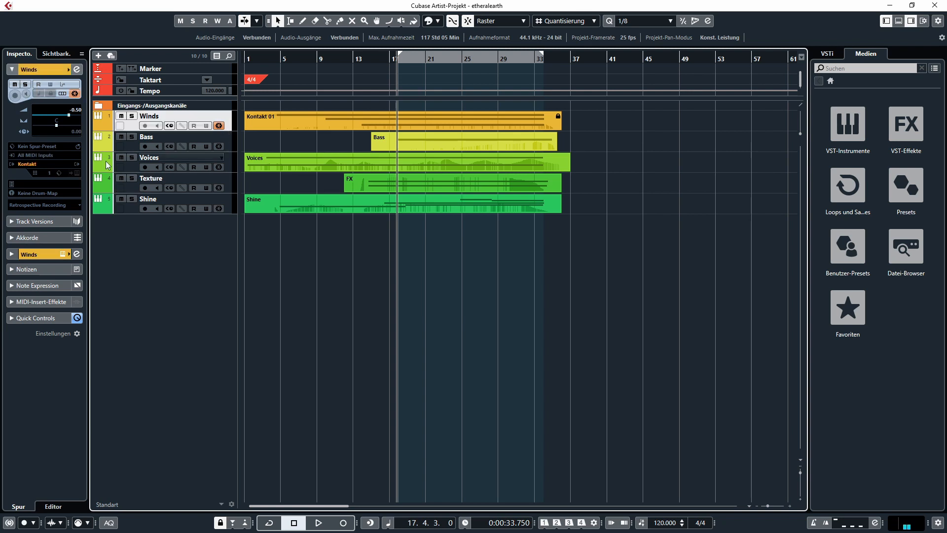
pyautogui.click(231, 210)
pyautogui.click(76, 173)
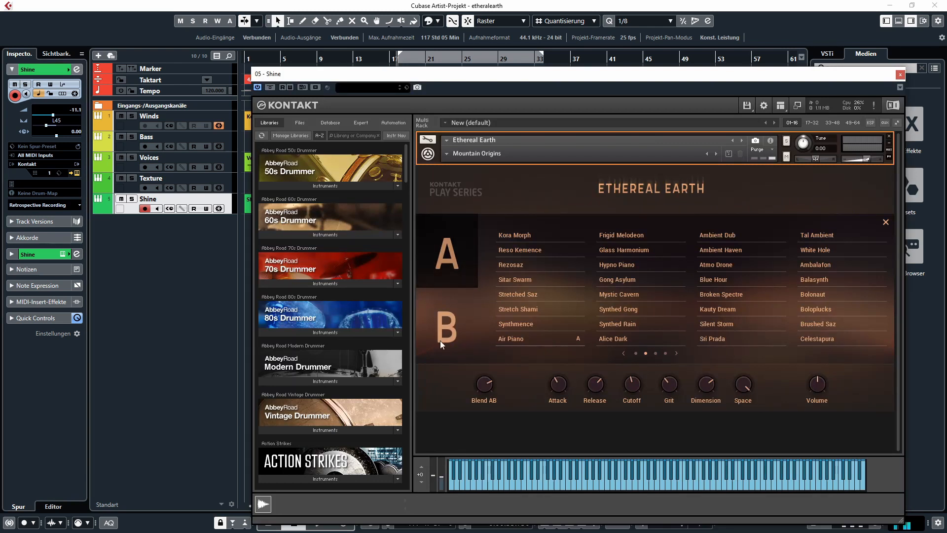
pyautogui.click(440, 341)
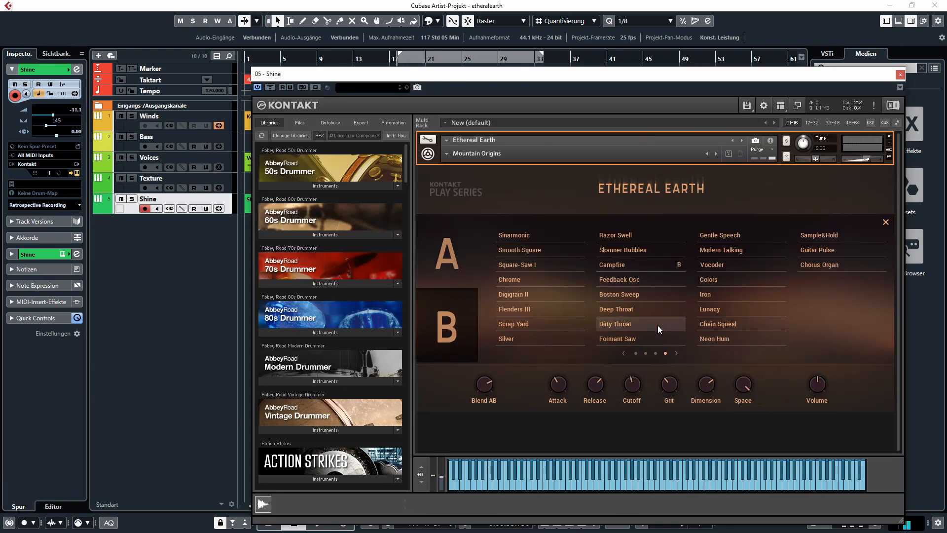
pyautogui.click(646, 353)
pyautogui.click(636, 353)
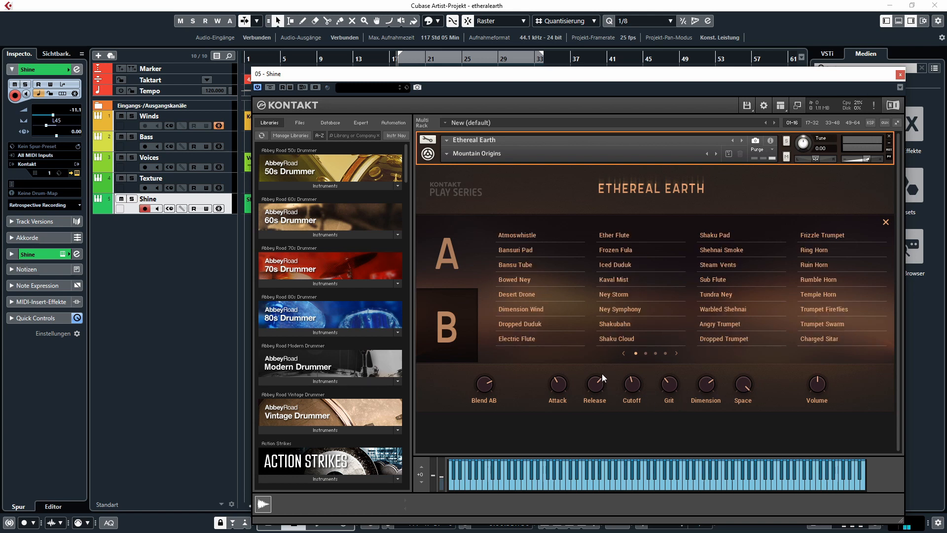
# - Close the Shine instrument and play back the five-track arrangement
pyautogui.click(899, 75)
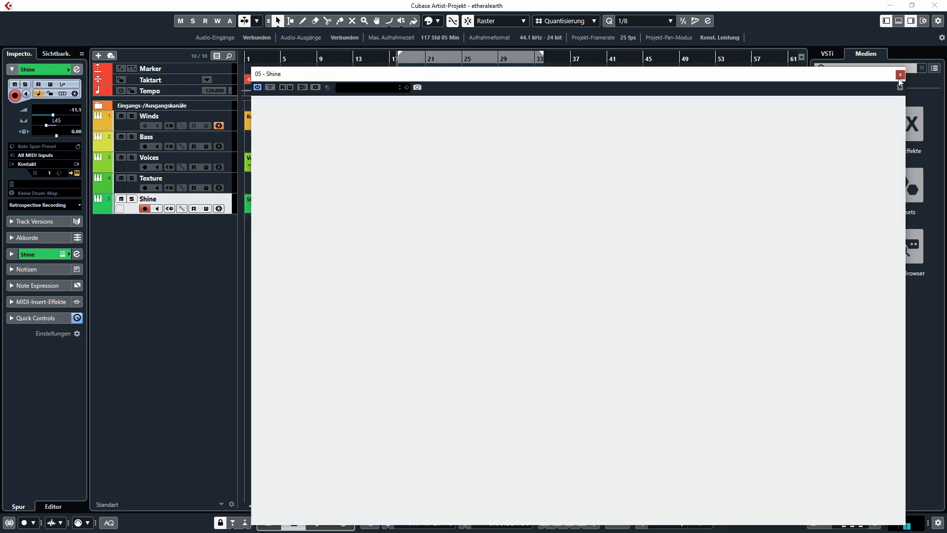
pyautogui.press('space')
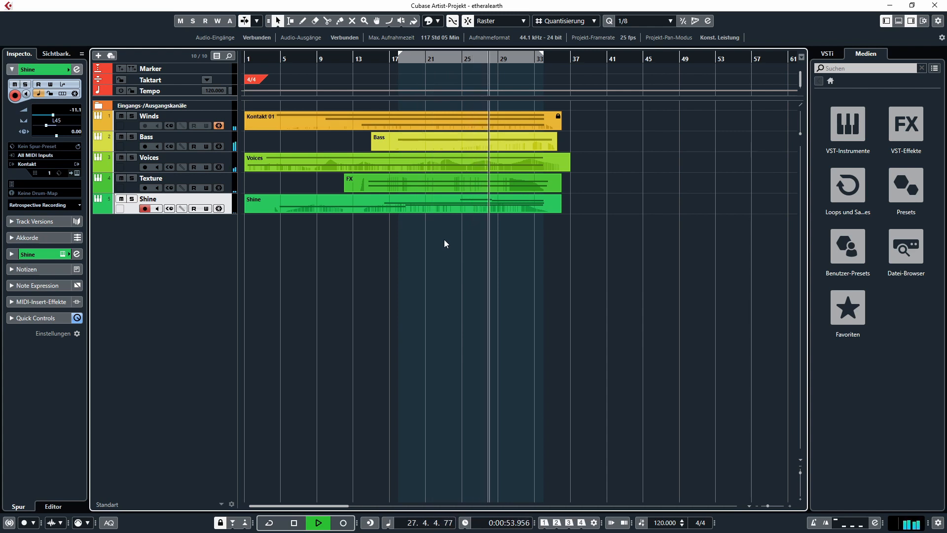
pyautogui.press('space')
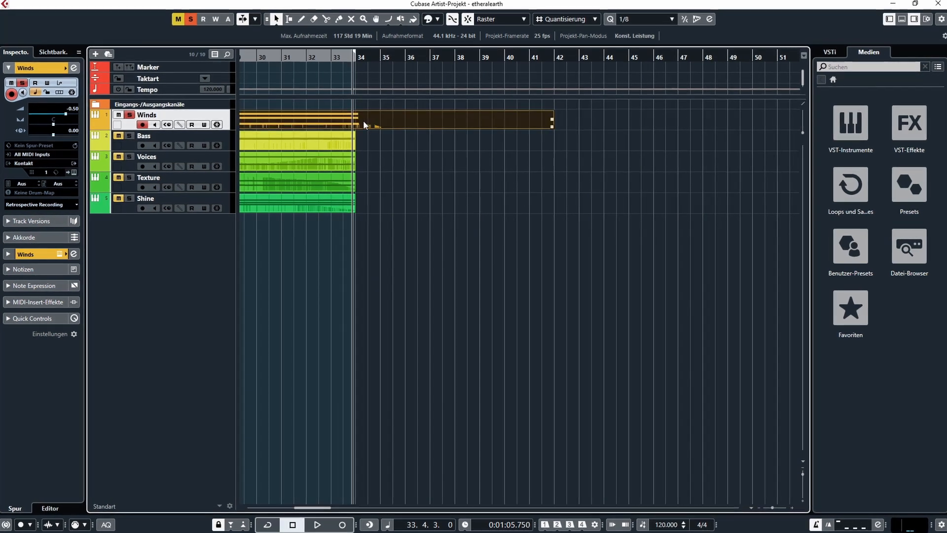
# - Open the Winds part in the Key Editor and select all of its notes
pyautogui.doubleClick(363, 121)
pyautogui.hscroll(5, 727, 352)
pyautogui.scroll(3, 727, 353)
pyautogui.hotkey('ctrl', 'a')
pyautogui.moveTo(334, 324); pyautogui.dragTo(415, 334)
pyautogui.scroll(4, 409, 329)
pyautogui.click(387, 391)
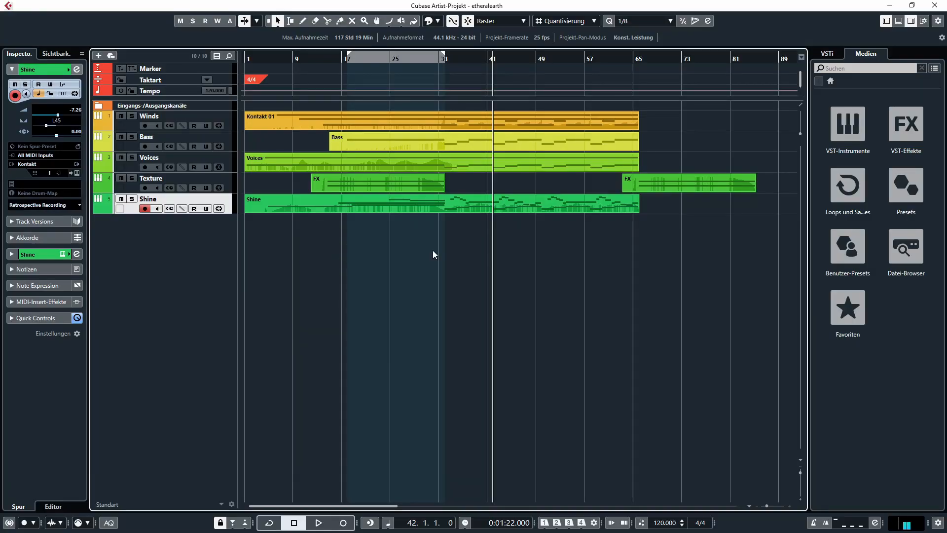
pyautogui.moveTo(474, 207); pyautogui.dragTo(567, 116)
pyautogui.click(457, 222)
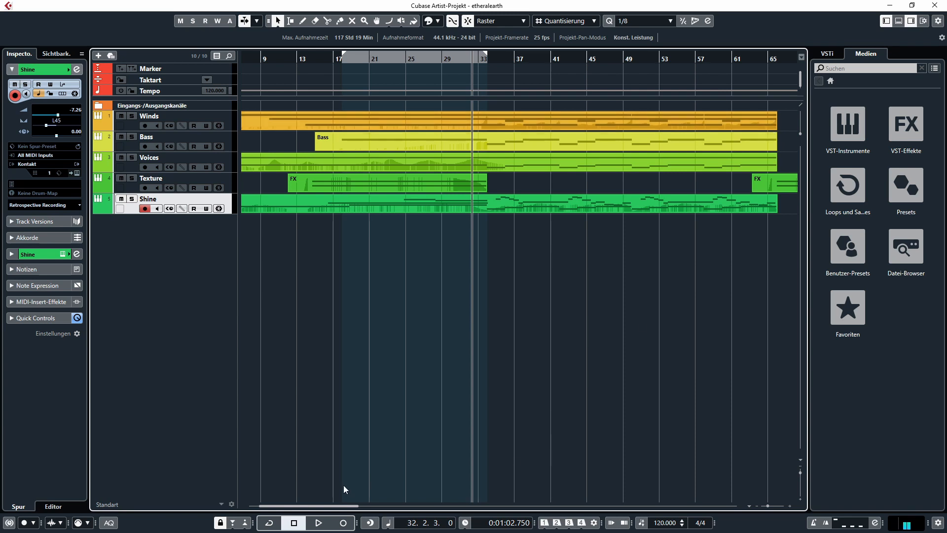
pyautogui.moveTo(337, 507); pyautogui.dragTo(348, 507)
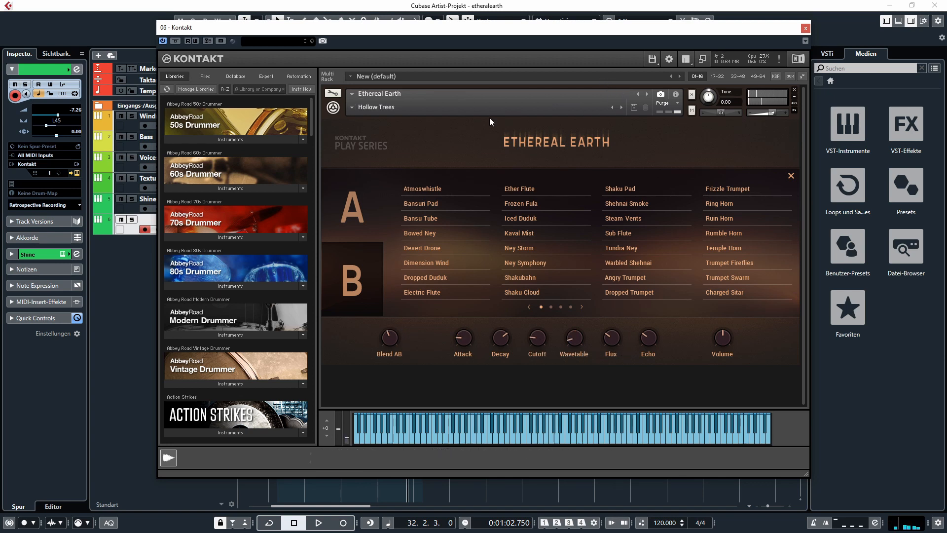
# - Load the Lush Plucks snapshot and try Stretched Saz as layer B's source while adjusting the Blend AB balance
pyautogui.click(621, 107)
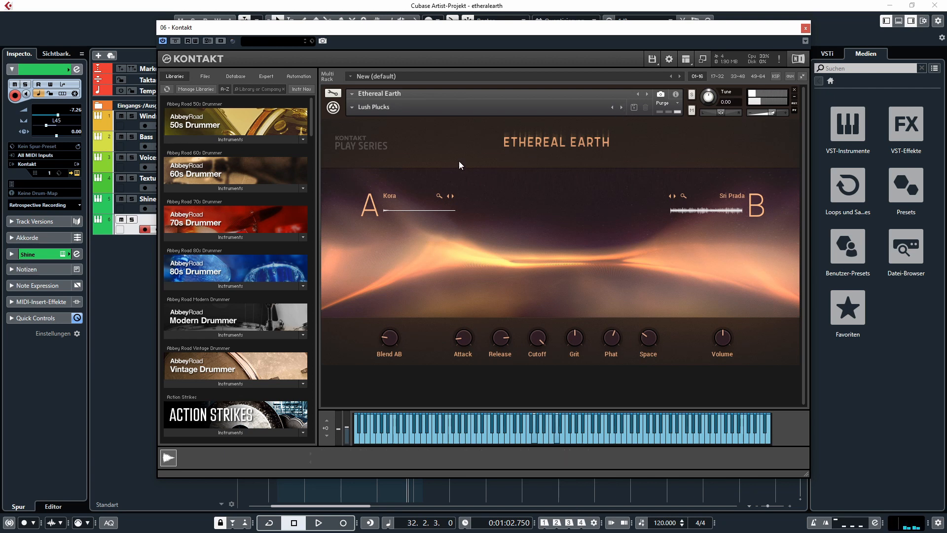
pyautogui.click(439, 196)
pyautogui.moveTo(385, 340); pyautogui.dragTo(385, 296)
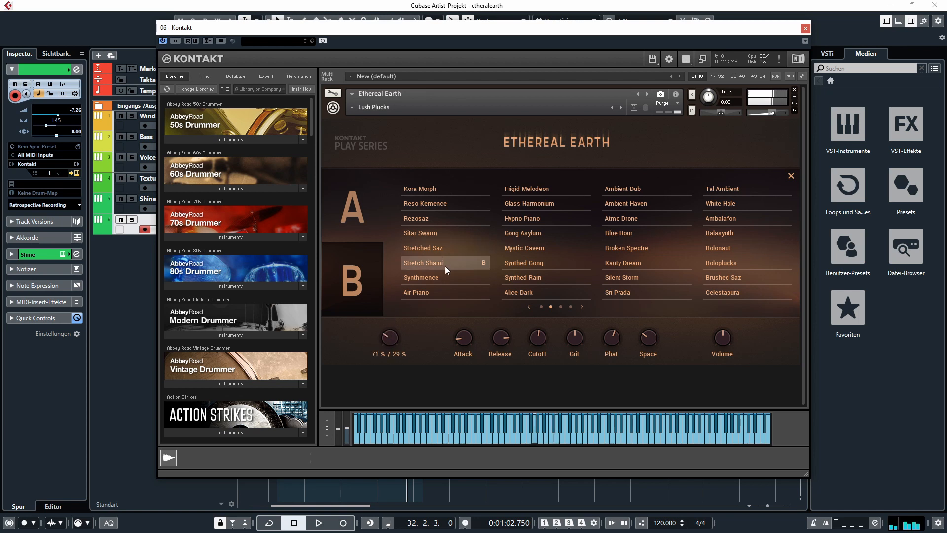
pyautogui.click(441, 249)
pyautogui.moveTo(385, 341)
pyautogui.mouseDown()
pyautogui.moveTo(392, 315)
pyautogui.moveTo(393, 334)
pyautogui.mouseUp()
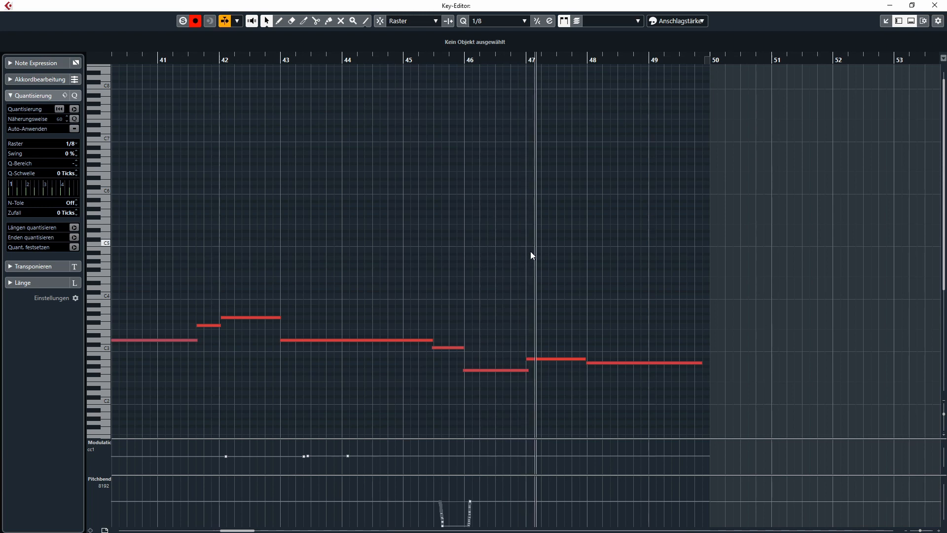
# - Close the Key Editor and inspect the Pluck track's Kontakt instrument
pyautogui.click(936, 6)
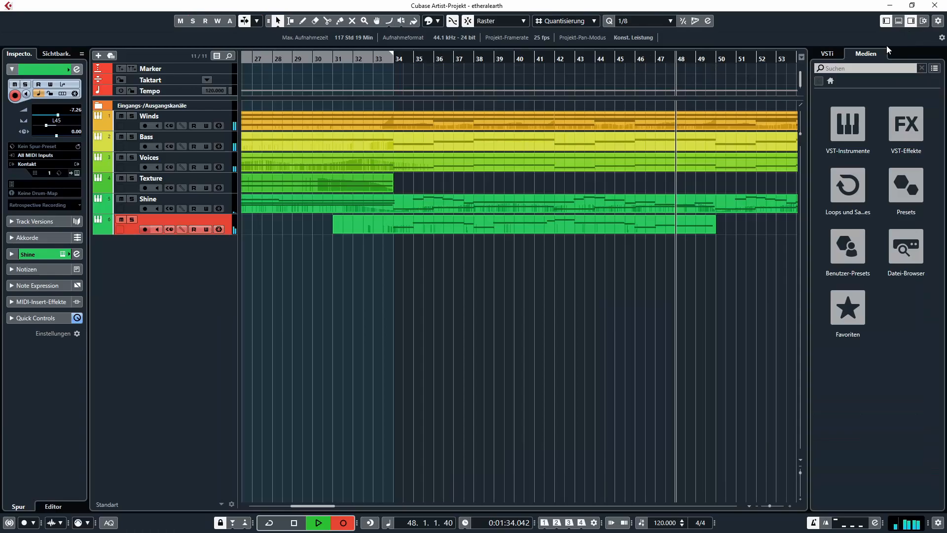
pyautogui.hscroll(2, 620, 308)
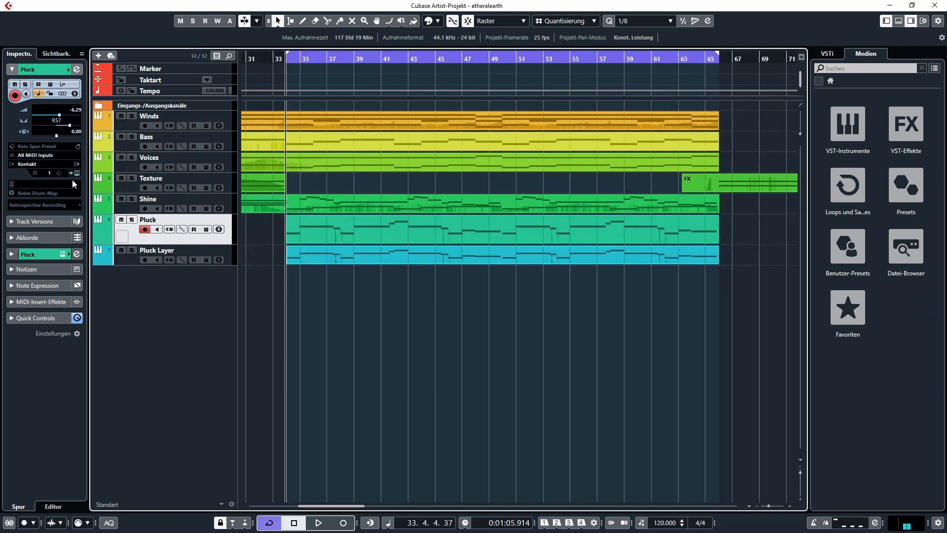
pyautogui.click(78, 178)
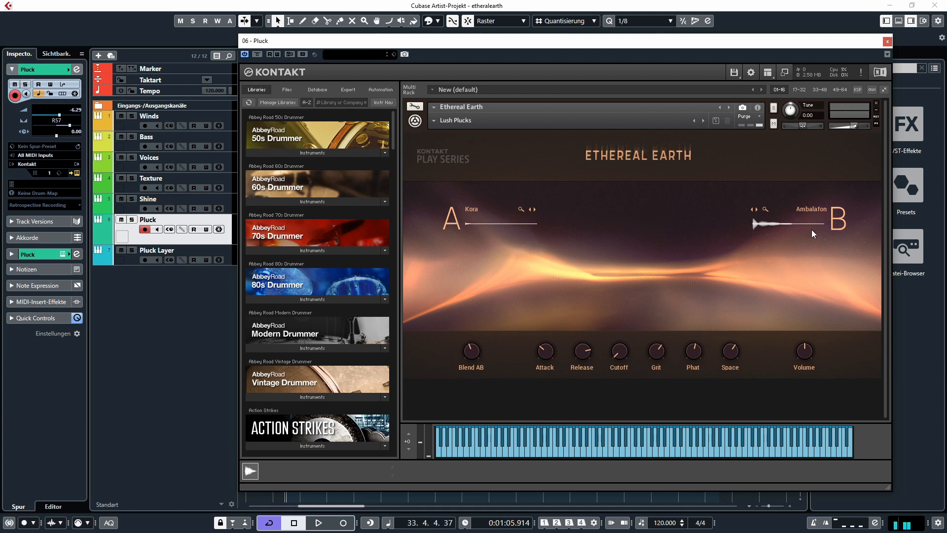
pyautogui.click(887, 41)
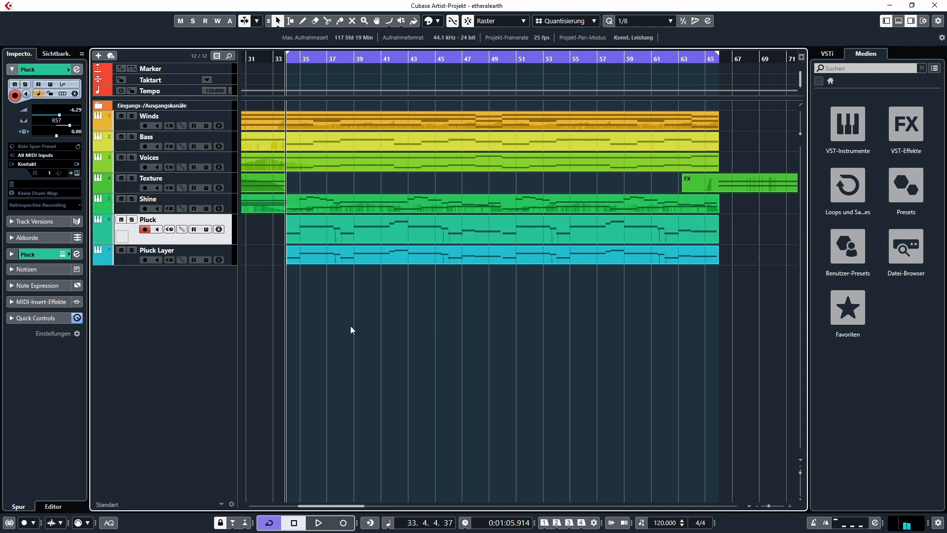
# - Inspect the Kontakt instrument on the Pluck Layer track
pyautogui.click(212, 256)
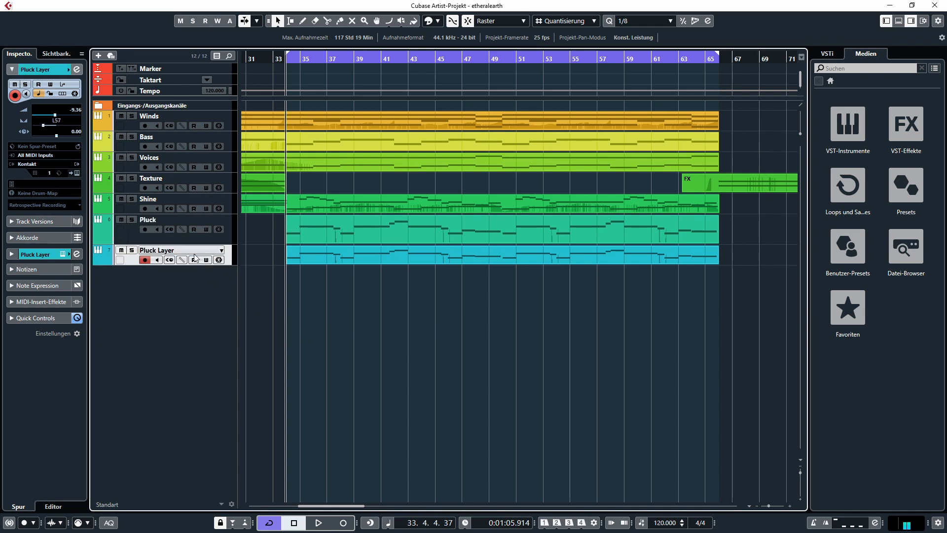
pyautogui.click(76, 173)
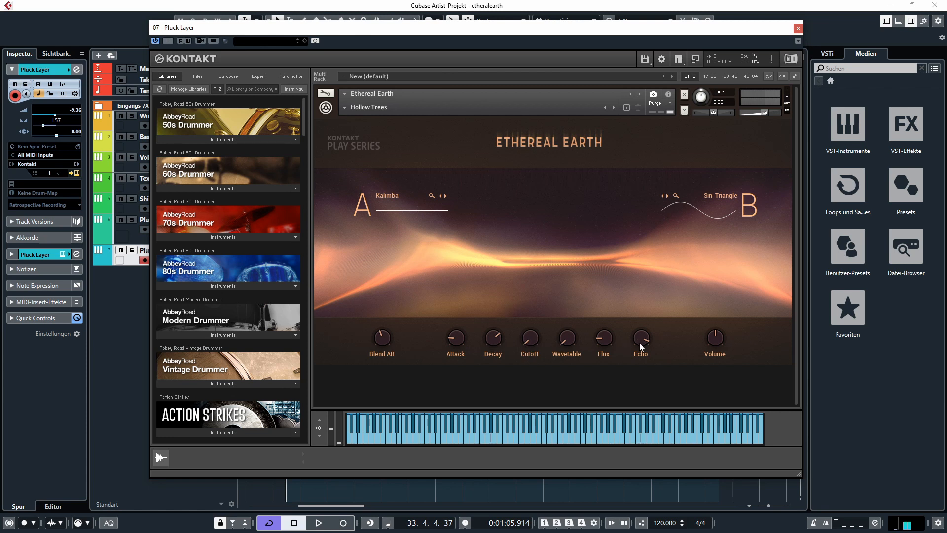
pyautogui.click(798, 28)
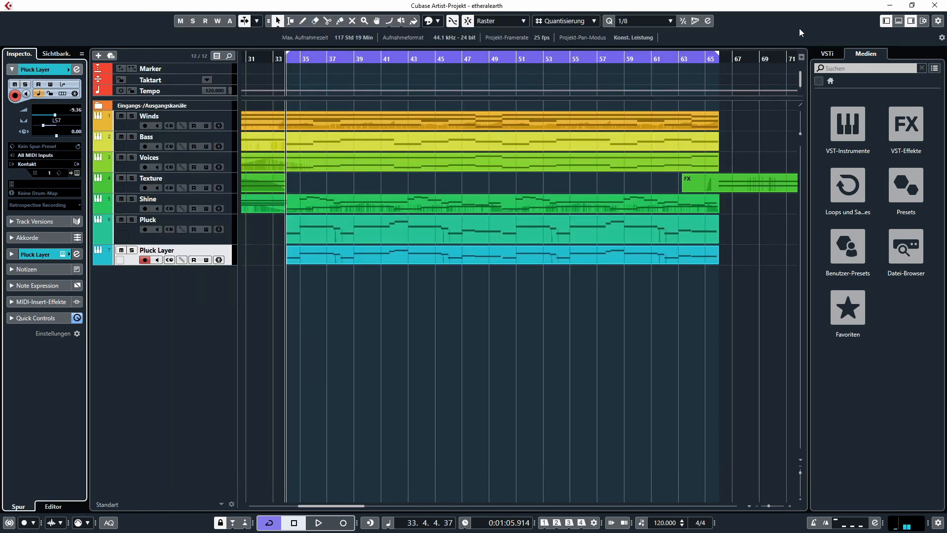
# - Solo the Pluck and Pluck Layer tracks and audition Kalimba and Smooth Square as layer A sources of the Pluck instrument
pyautogui.click(132, 220)
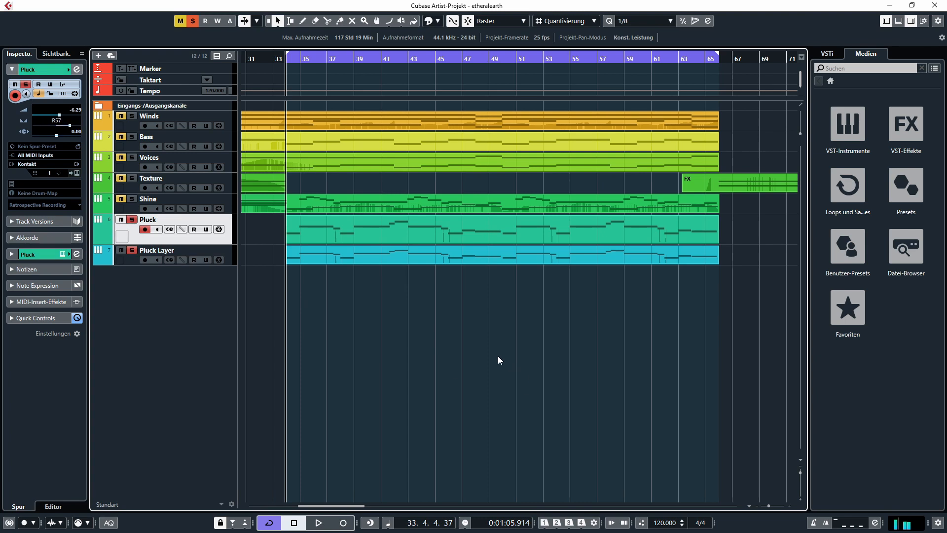
pyautogui.press('space')
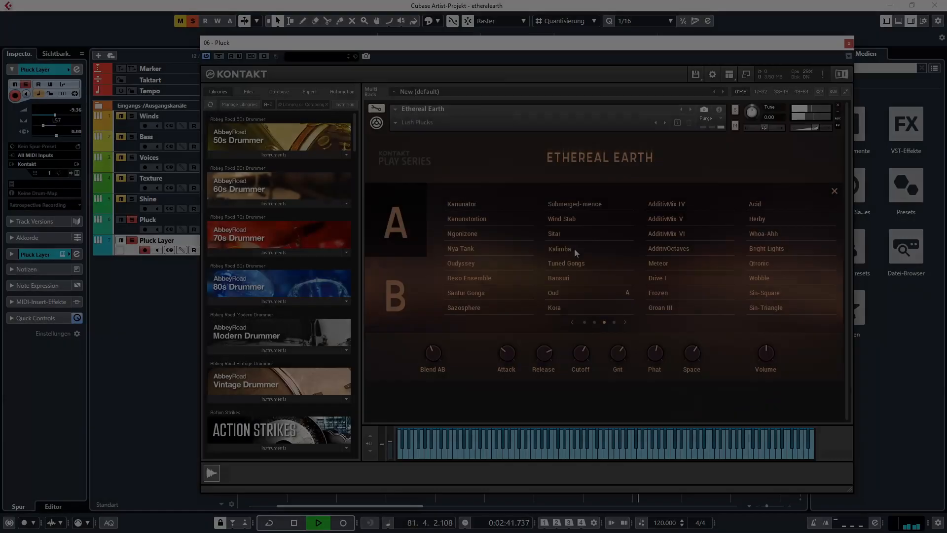
pyautogui.click(574, 248)
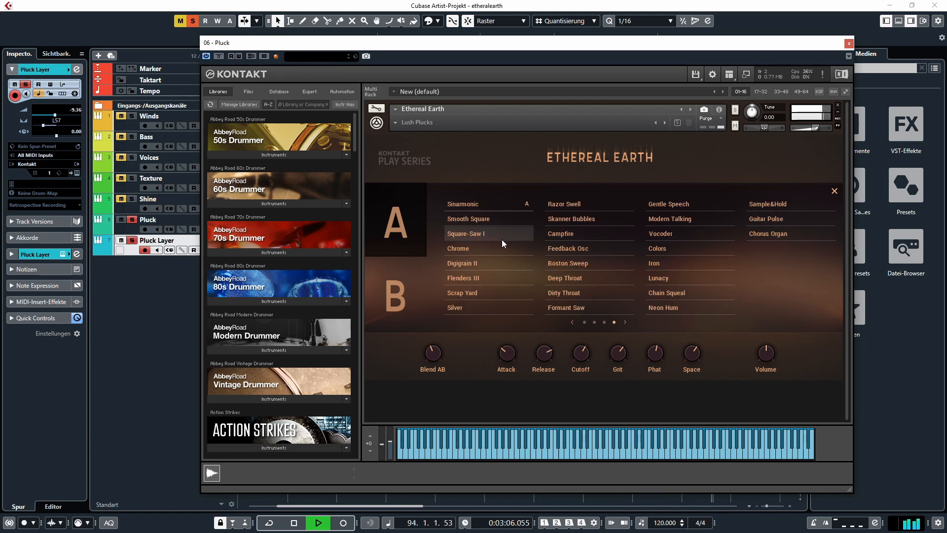
pyautogui.click(477, 219)
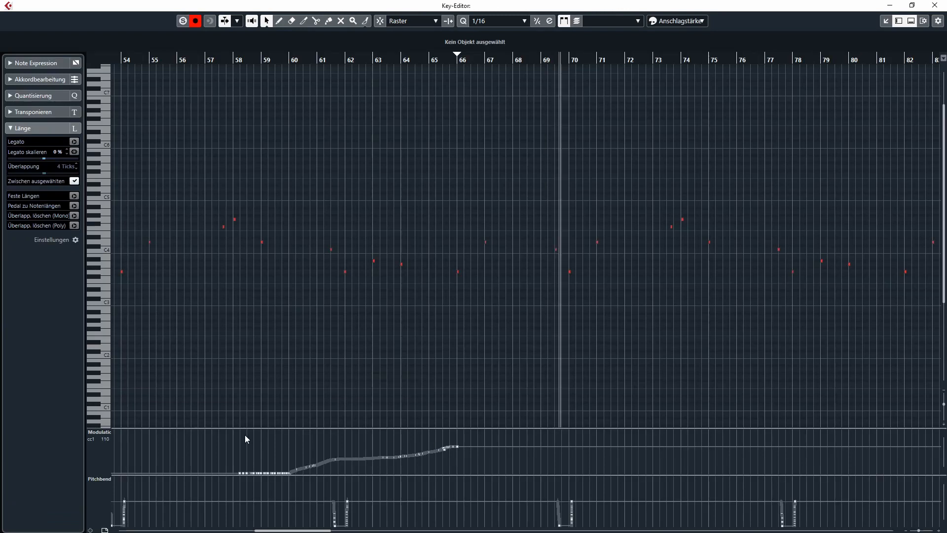
# - Select the CC1 modulation points between bars 58 and 66 in the Key Editor and scale the curve down slightly
pyautogui.moveTo(242, 434); pyautogui.dragTo(530, 496)
pyautogui.moveTo(349, 427); pyautogui.dragTo(349, 436)
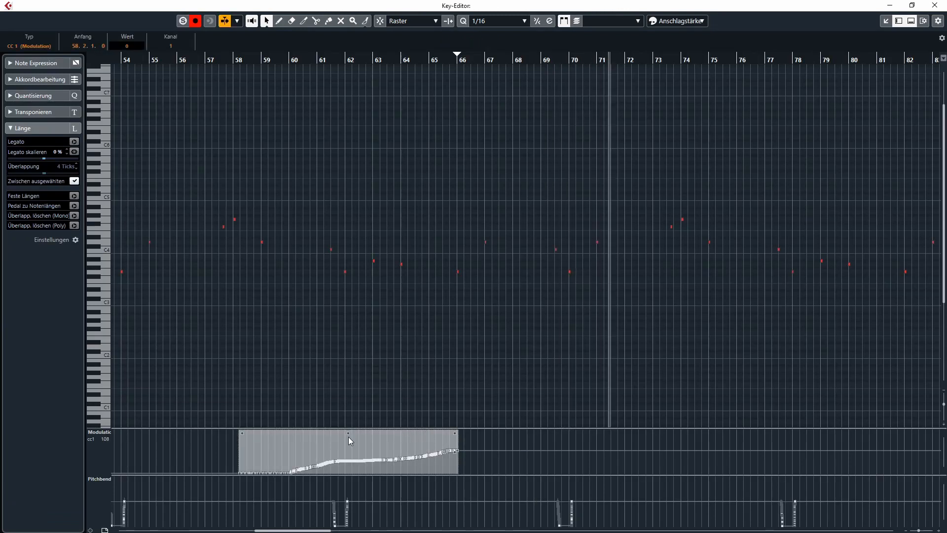
pyautogui.click(609, 367)
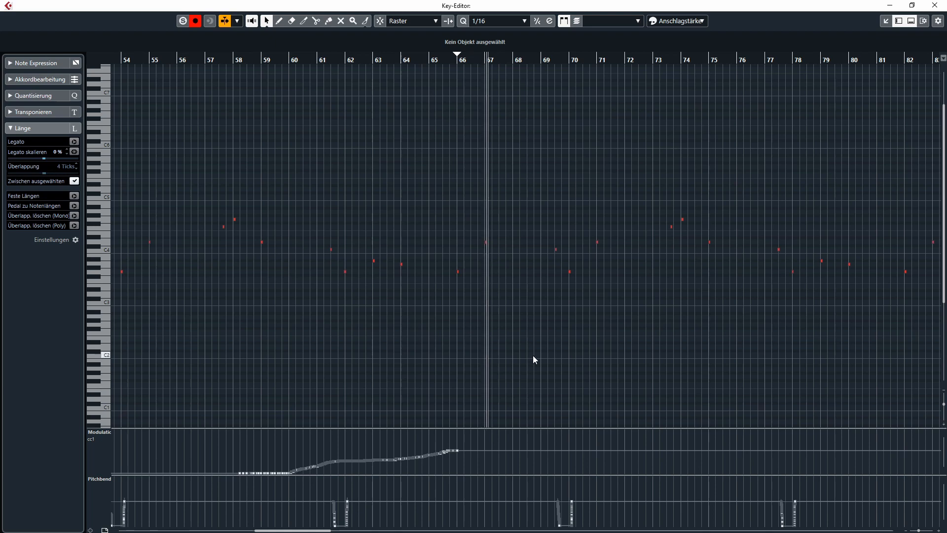
# - Close the Key Editor and stop playback of the arrangement
pyautogui.click(934, 5)
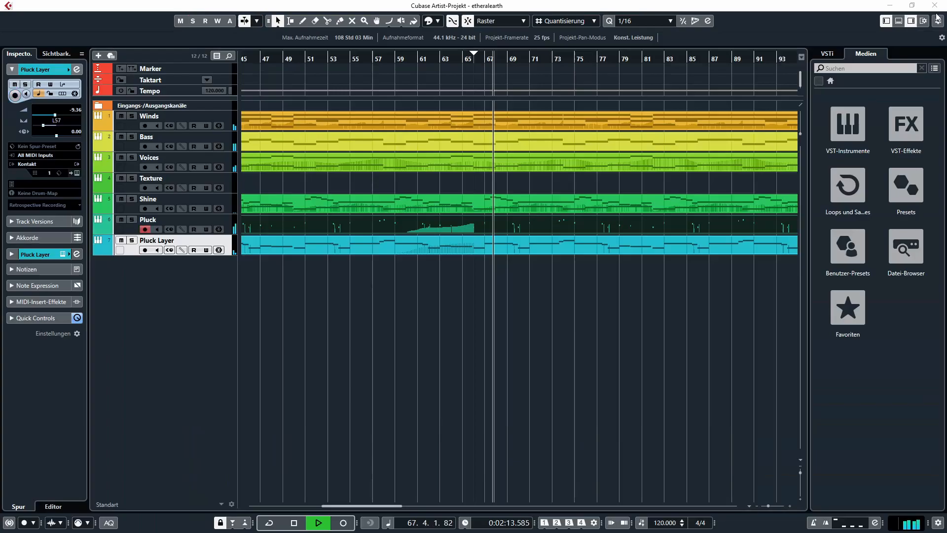
pyautogui.click(697, 346)
pyautogui.press('space')
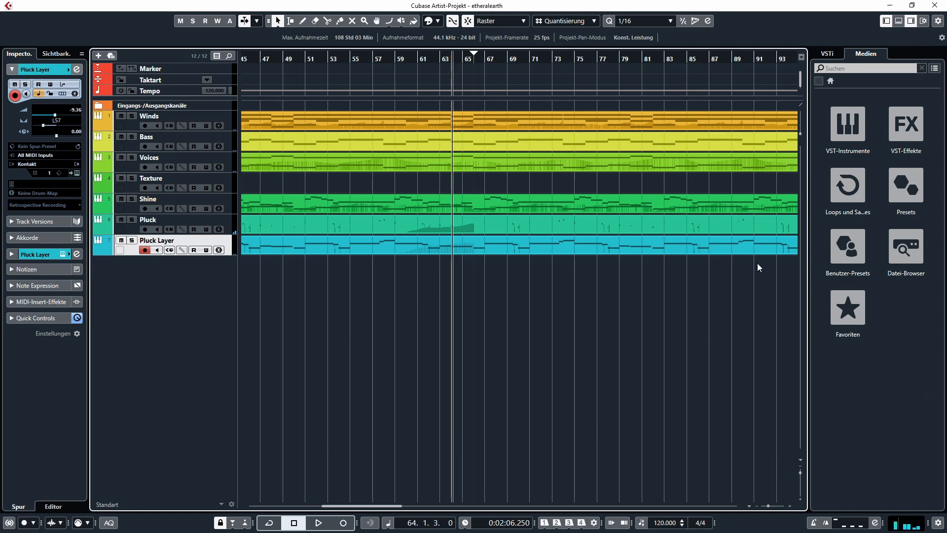
# - Inspect the Kontakt instruments on the Strings Lo and Brass tracks while playing back the soloed orchestral parts
pyautogui.press('g')
pyautogui.press('g')
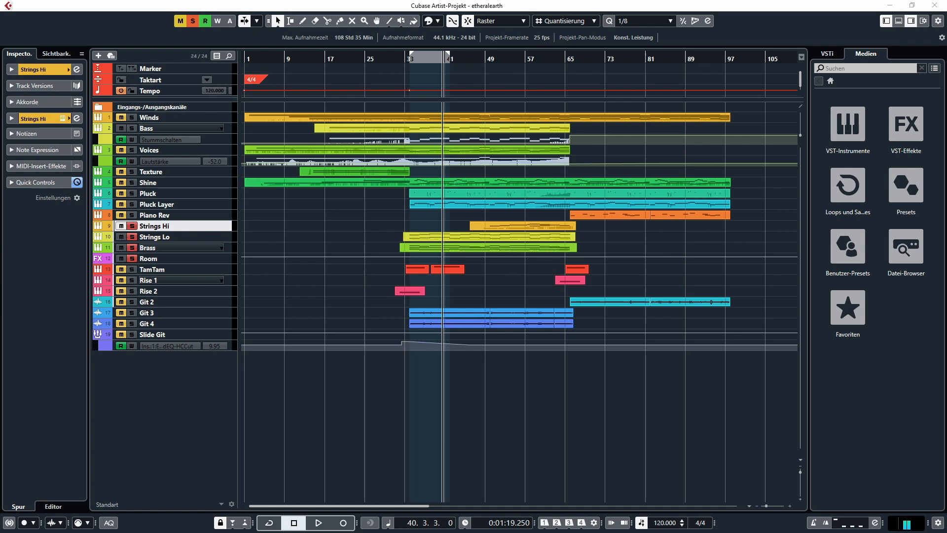
pyautogui.moveTo(476, 0); pyautogui.dragTo(497, 59)
pyautogui.moveTo(493, 0); pyautogui.dragTo(438, 41)
pyautogui.press('space')
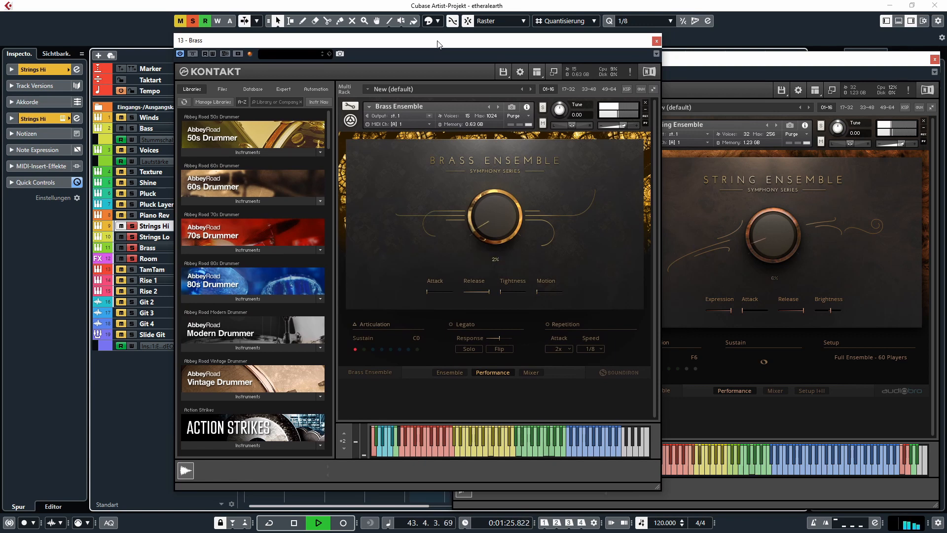
pyautogui.moveTo(437, 41); pyautogui.dragTo(439, 0)
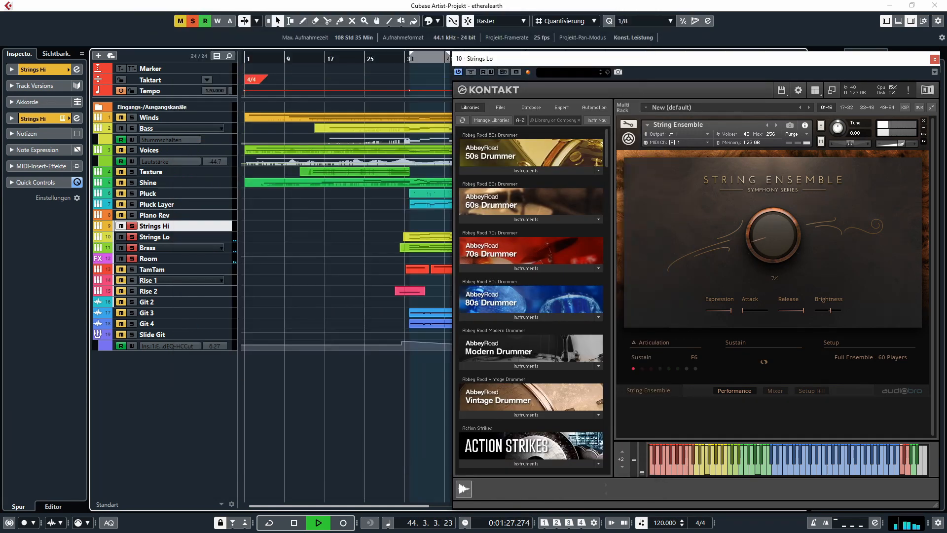
pyautogui.moveTo(484, 58); pyautogui.dragTo(486, 0)
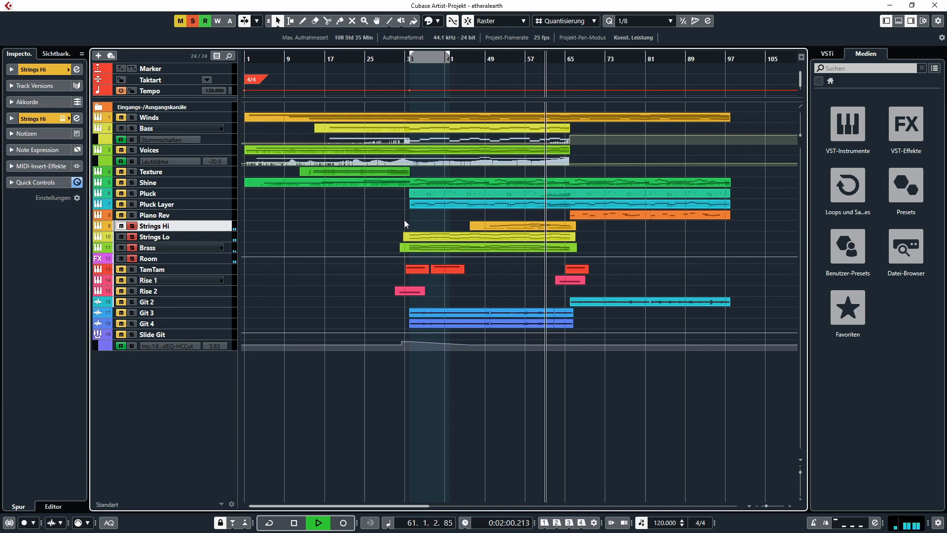
# - Stop playback and inspect the Guitar Rig 5 and RC 48 insert effects on the Room track, then close them
pyautogui.click(156, 262)
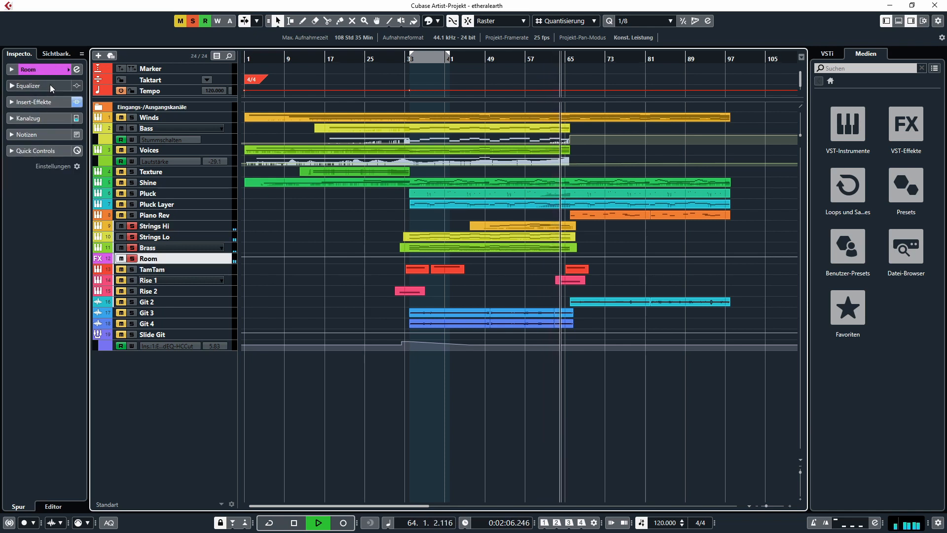
pyautogui.press('space')
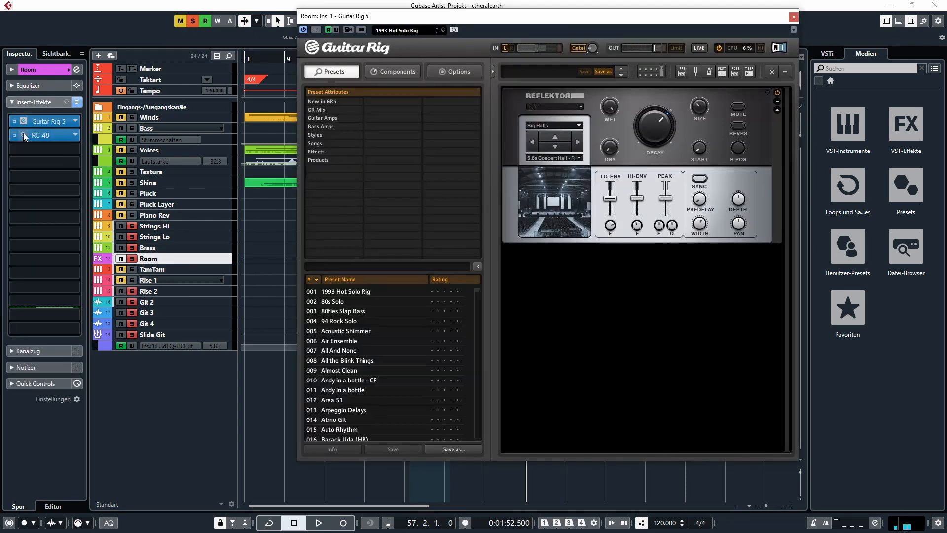
pyautogui.click(23, 134)
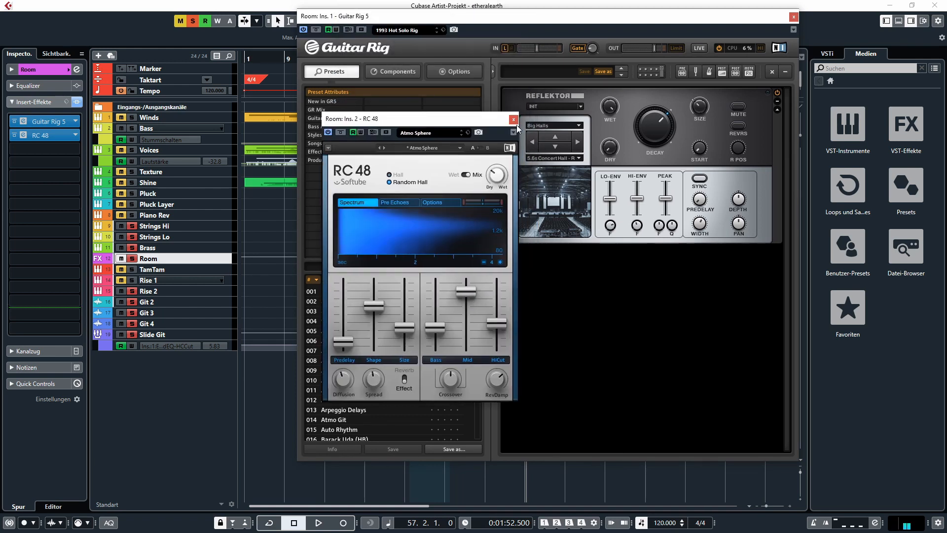
pyautogui.click(513, 120)
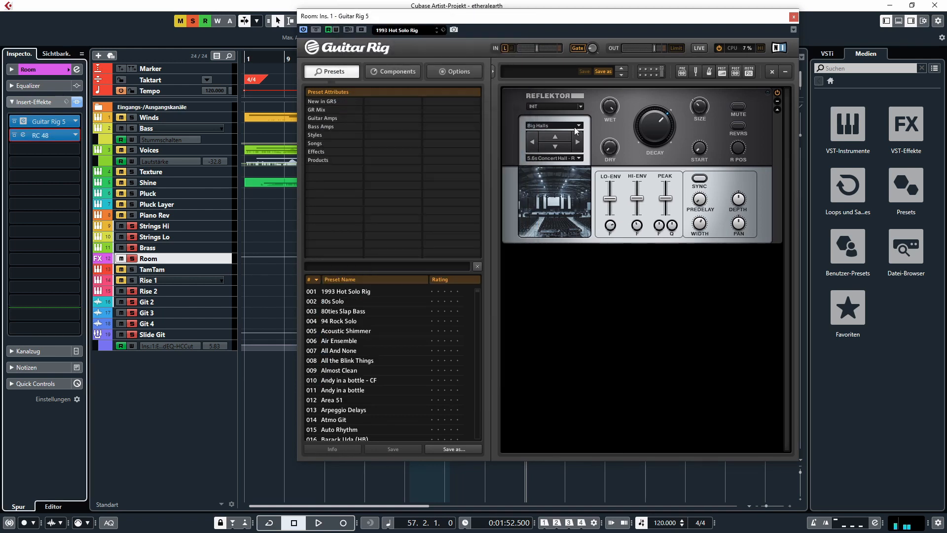
pyautogui.click(793, 17)
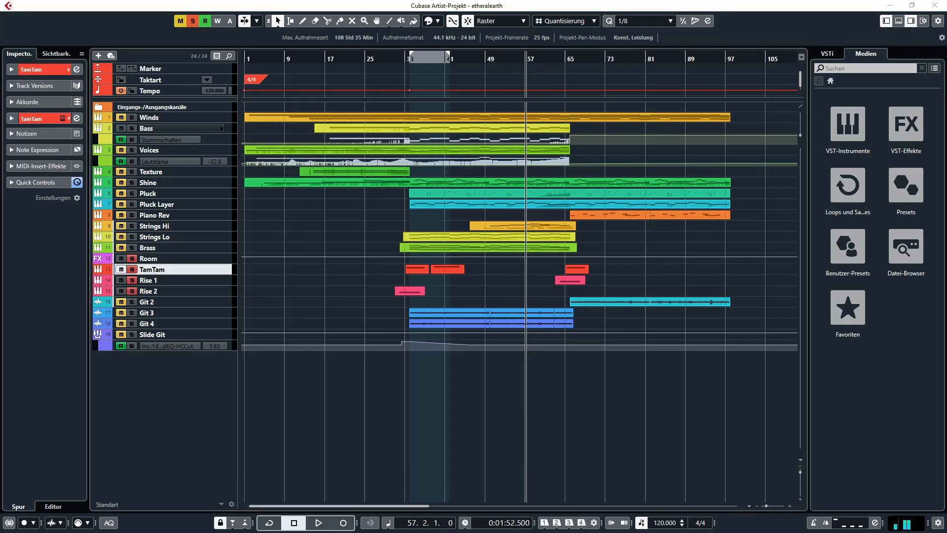
# - Inspect the Kontakt instruments on the TamTam and Rise 1 tracks and close their windows
pyautogui.moveTo(434, 0); pyautogui.dragTo(282, 49)
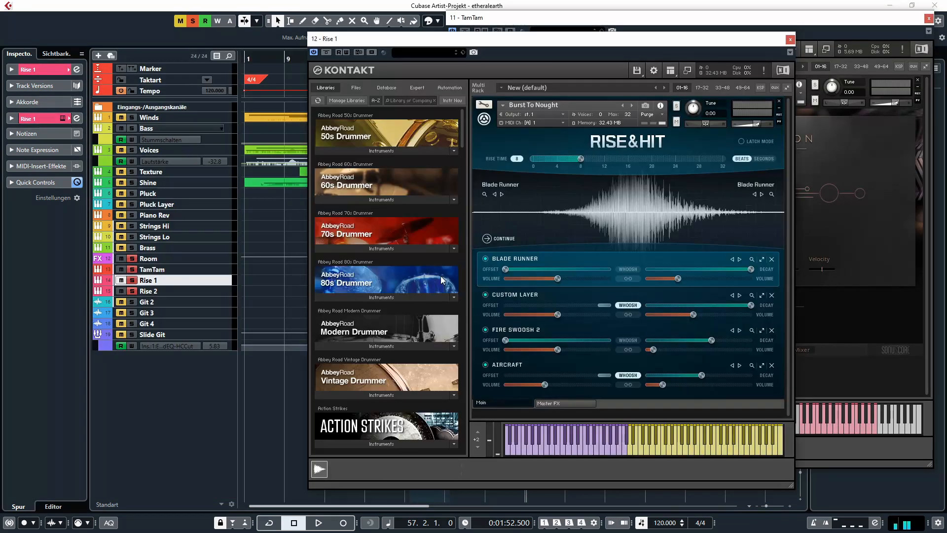
pyautogui.click(790, 40)
pyautogui.click(928, 18)
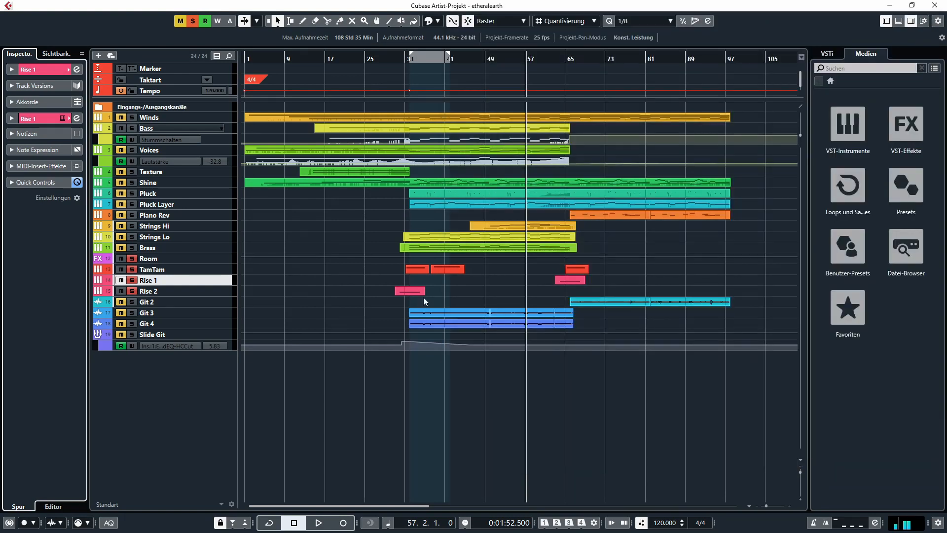
# - Audition the soloed TamTam, Rise 1, Rise 2 and Room tracks from about bar 31, beat 4
pyautogui.moveTo(402, 58); pyautogui.dragTo(380, 275)
pyautogui.press('space')
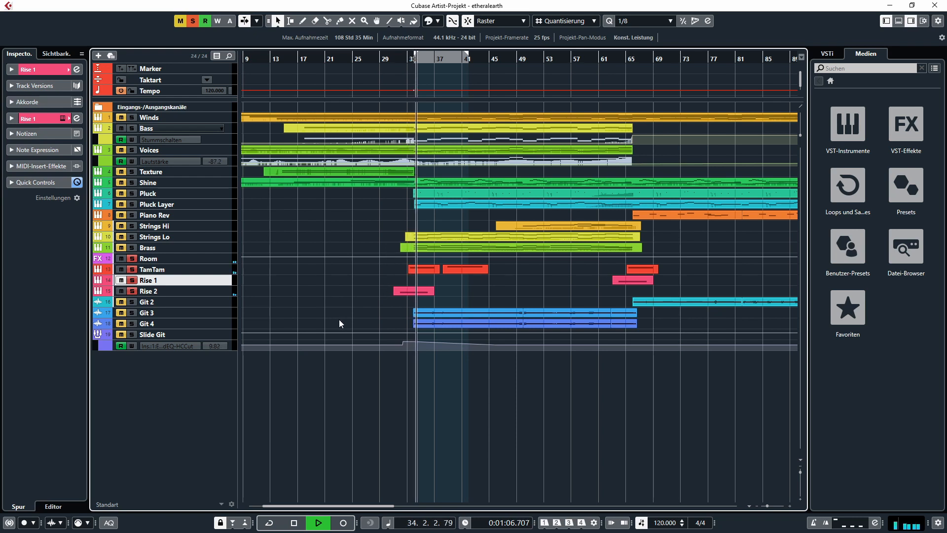
pyautogui.press('space')
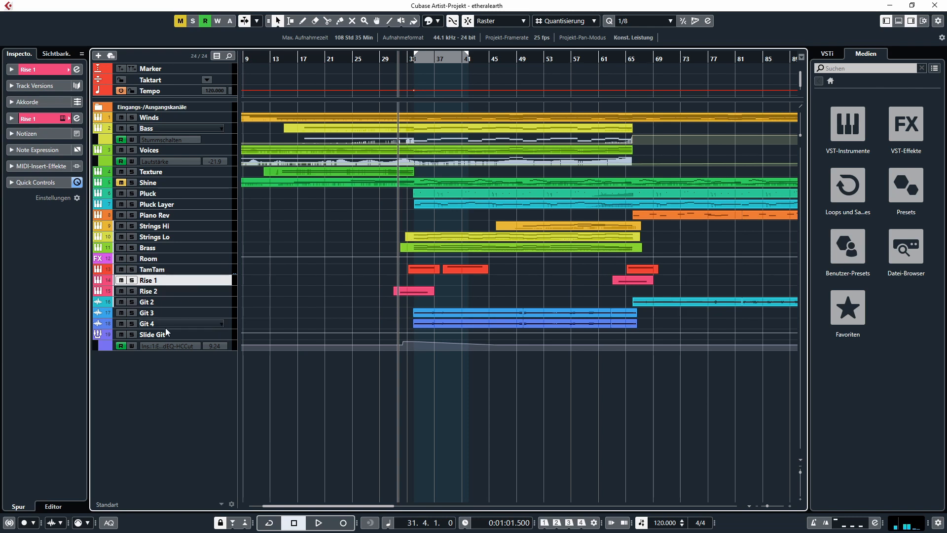
# - Place the project cursor at bar 33, beat 3, just before the Pluck and guitar parts enter
pyautogui.press('h')
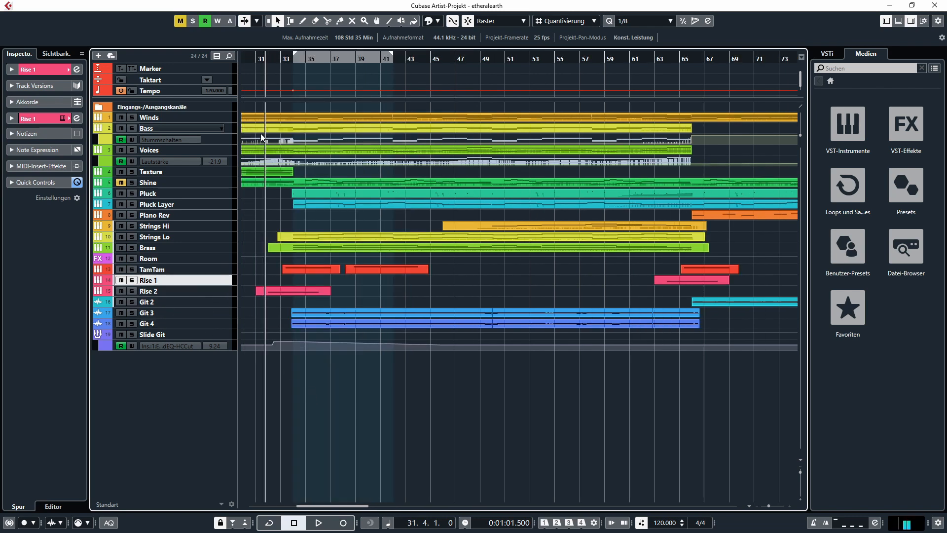
pyautogui.moveTo(276, 59); pyautogui.dragTo(287, 64)
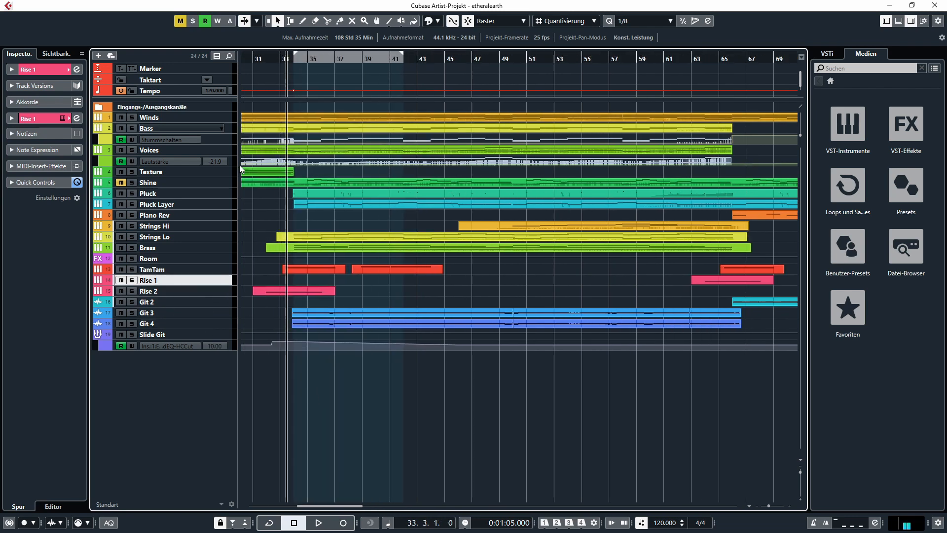